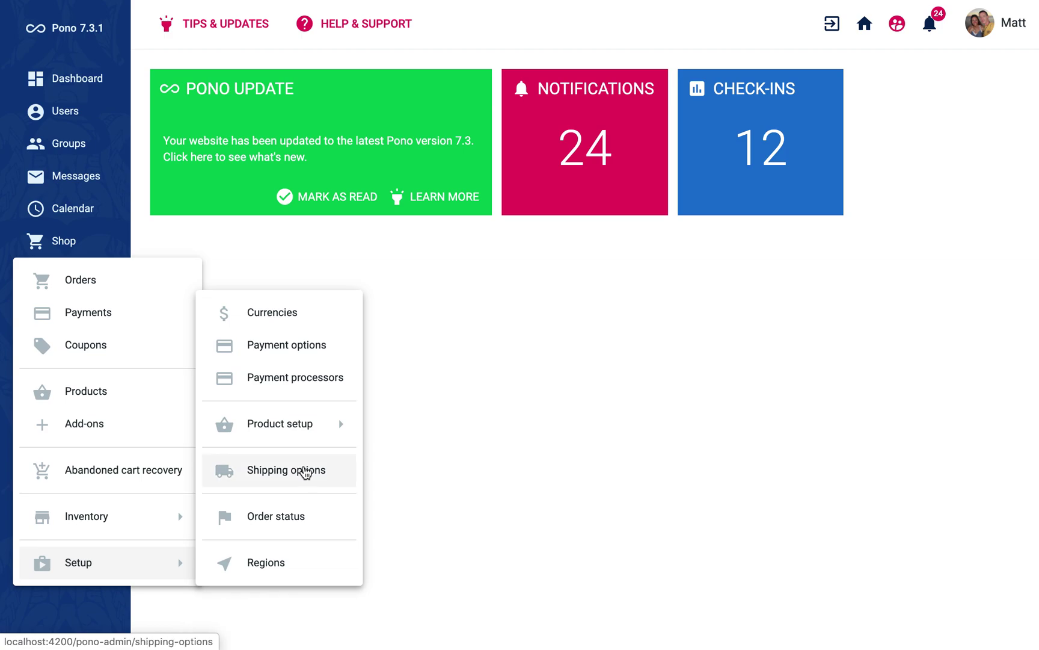
Step: Open the shop's shipping options and display the shipping option settings of the USPS option
click(298, 472)
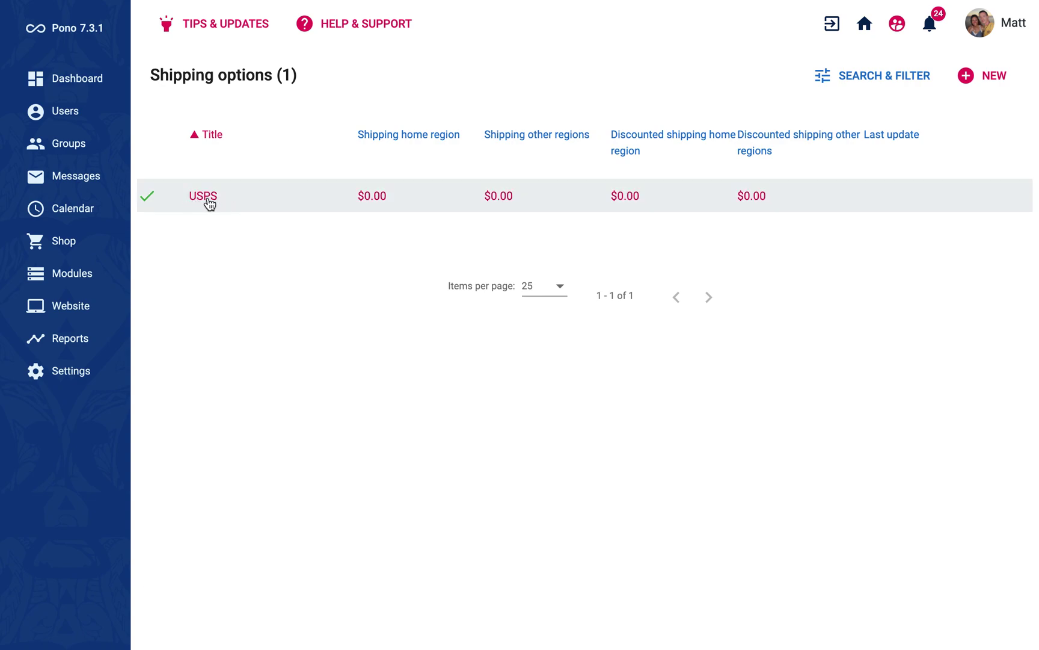
click(288, 198)
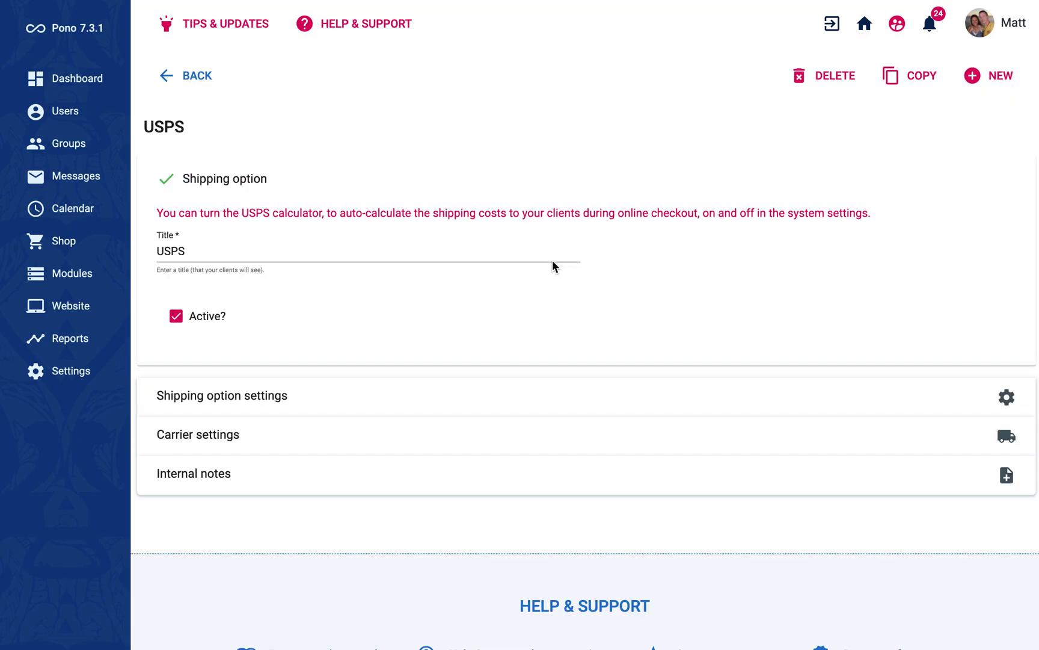
click(273, 398)
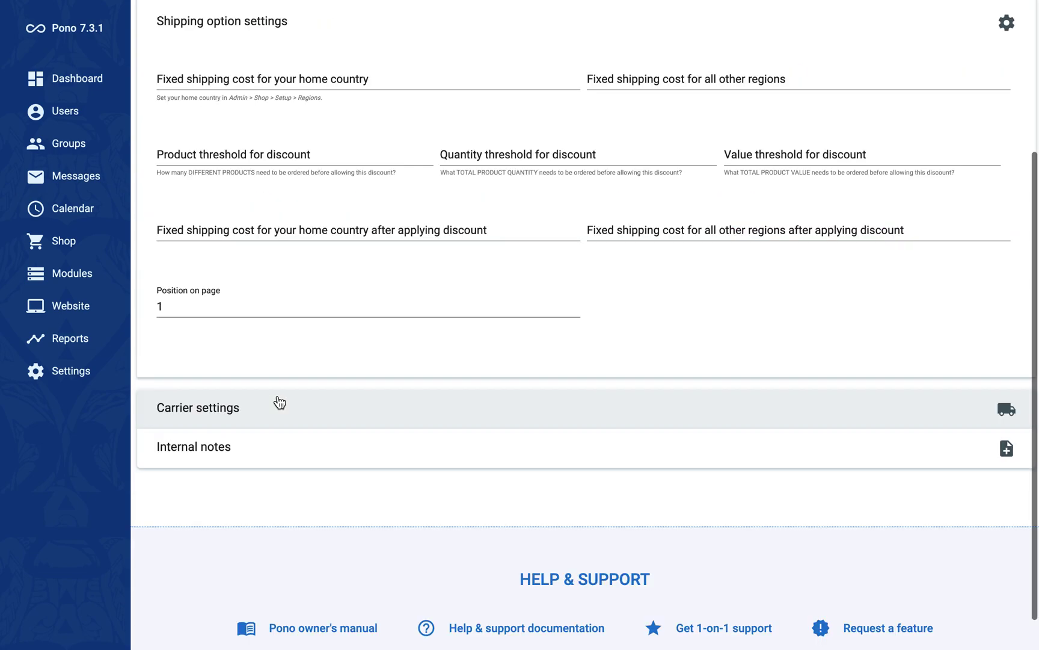
scroll(359, 138, up, 1)
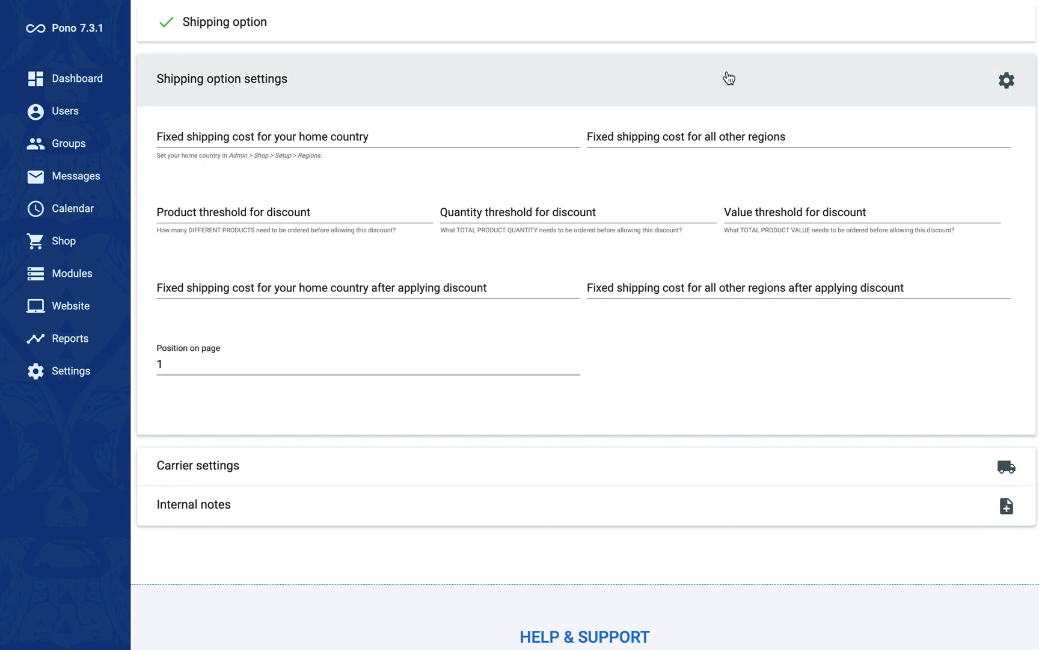
Step: Set the USPS fixed shipping cost to 5.99 for the home country and 12.50 for all other regions
click(460, 130)
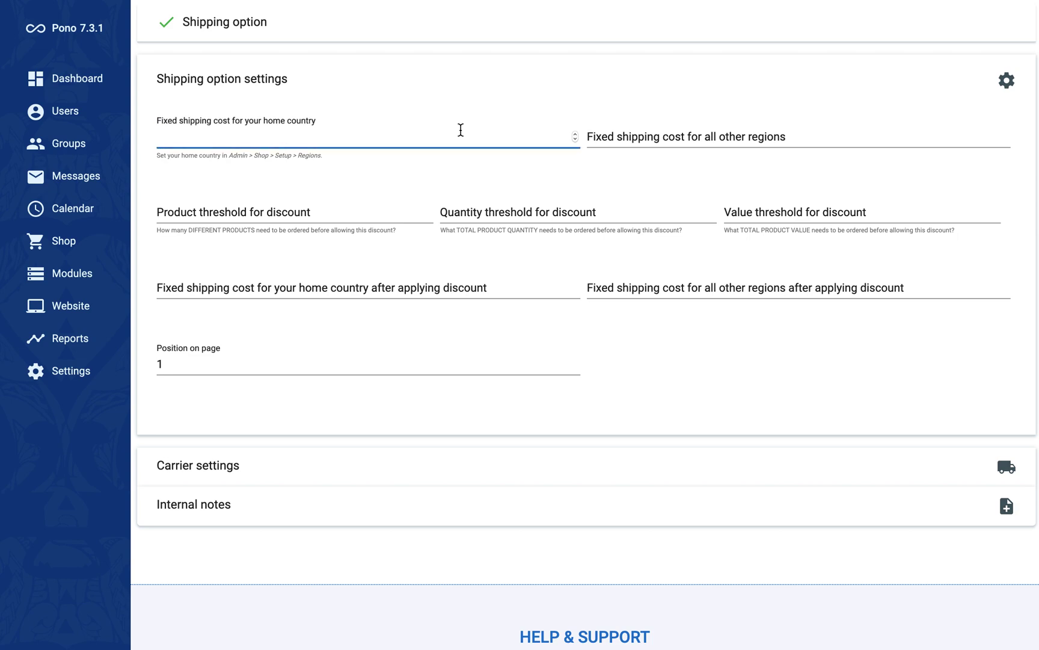
text(5.99)
click(588, 137)
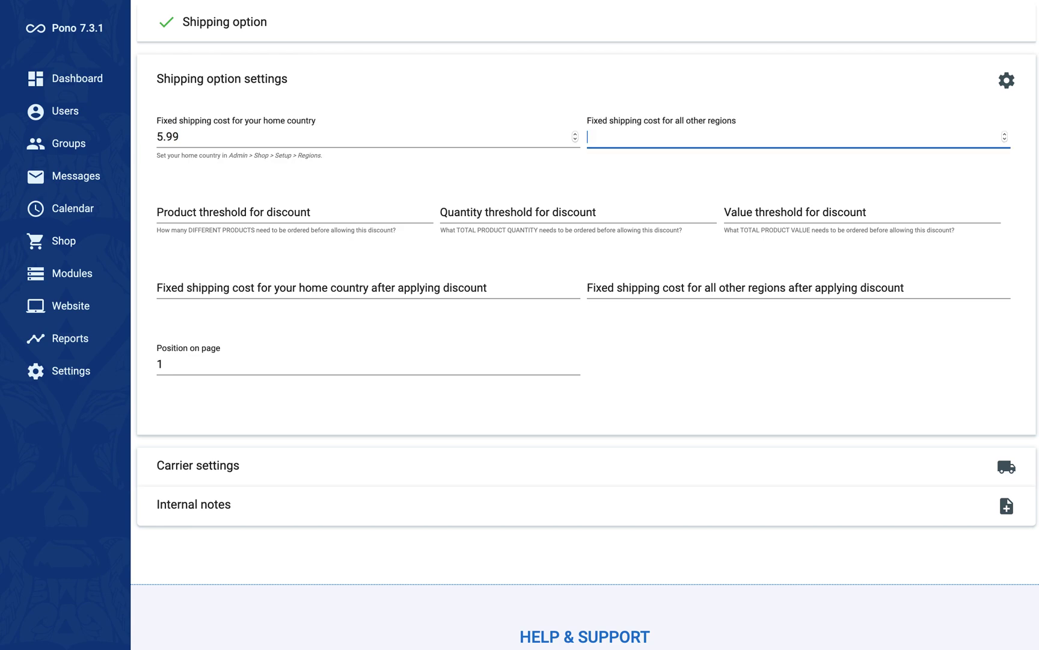
text(12.50)
click(224, 214)
text(3)
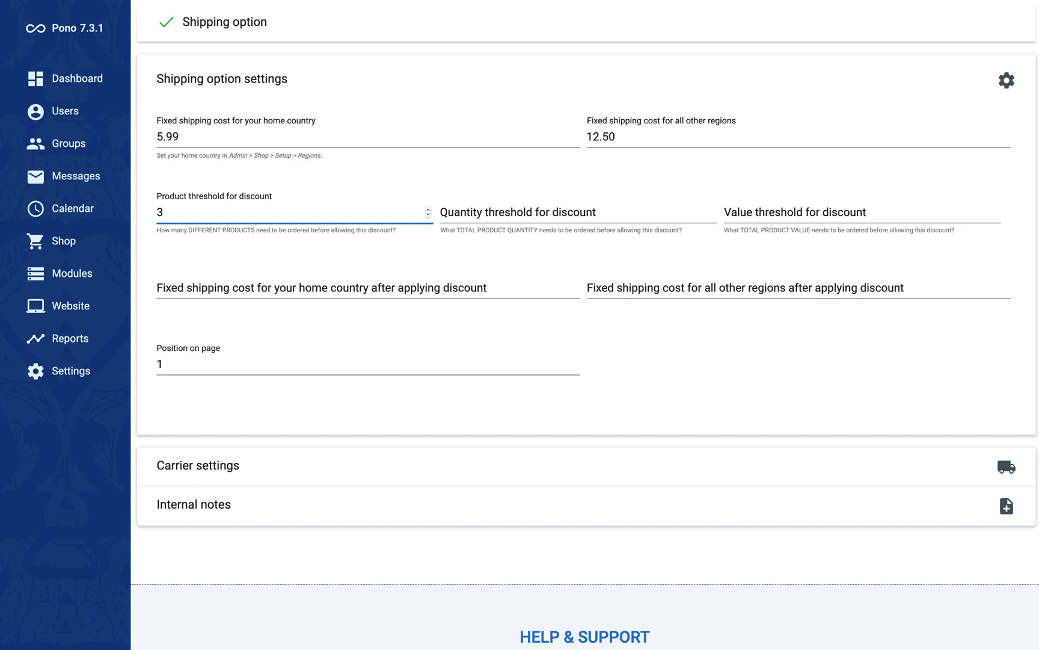
key(BackSpace)
key(Tab)
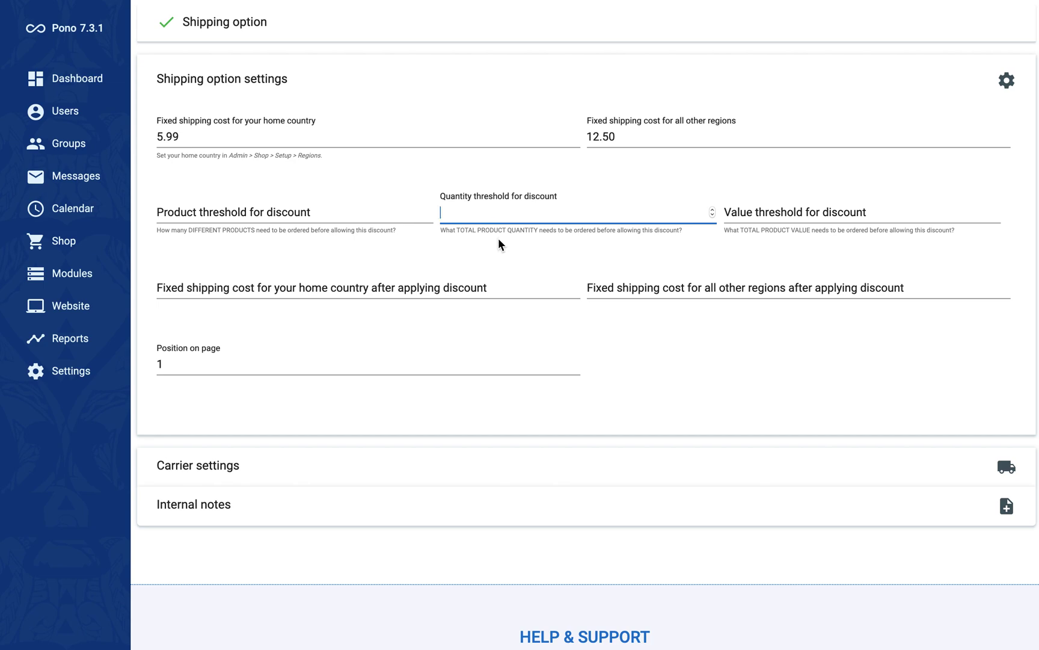
text(10)
key(BackSpace)
key(BackSpace)
Step: Set the value threshold for discount to 100 and the discounted fixed shipping cost for the home country to 2.99
key(Tab)
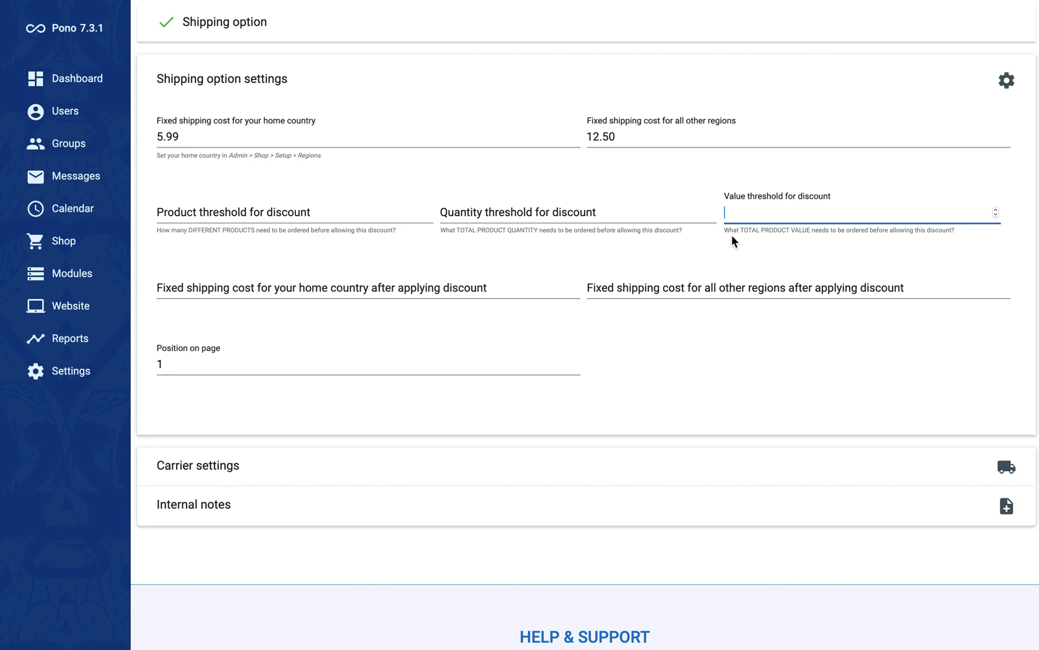
text(100)
click(507, 291)
text(0)
key(BackSpace)
text(2.)
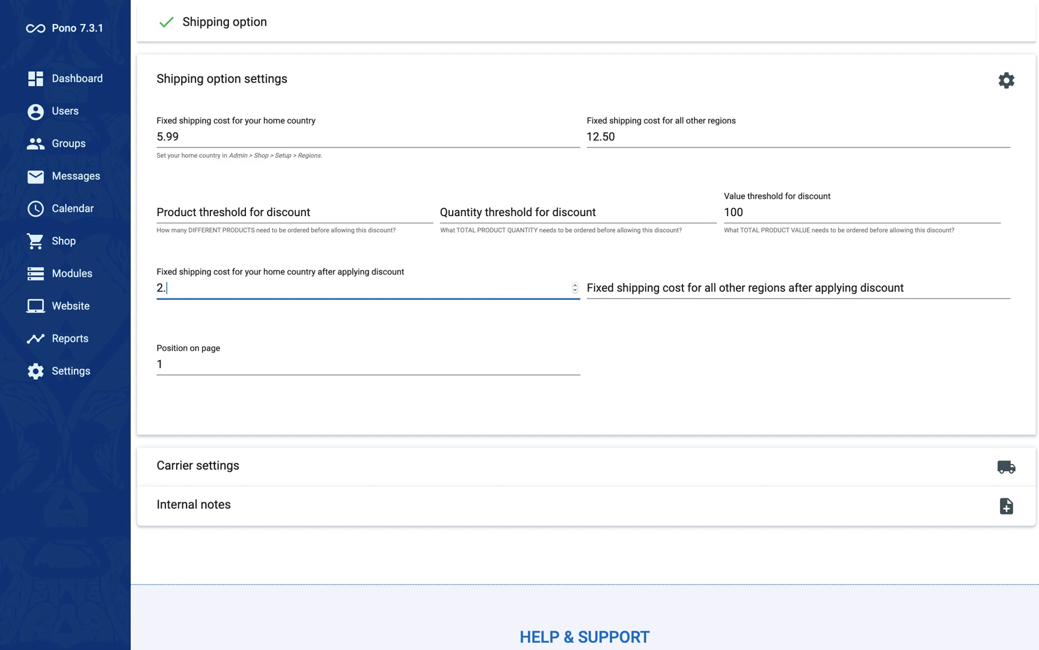
text(99)
key(Tab)
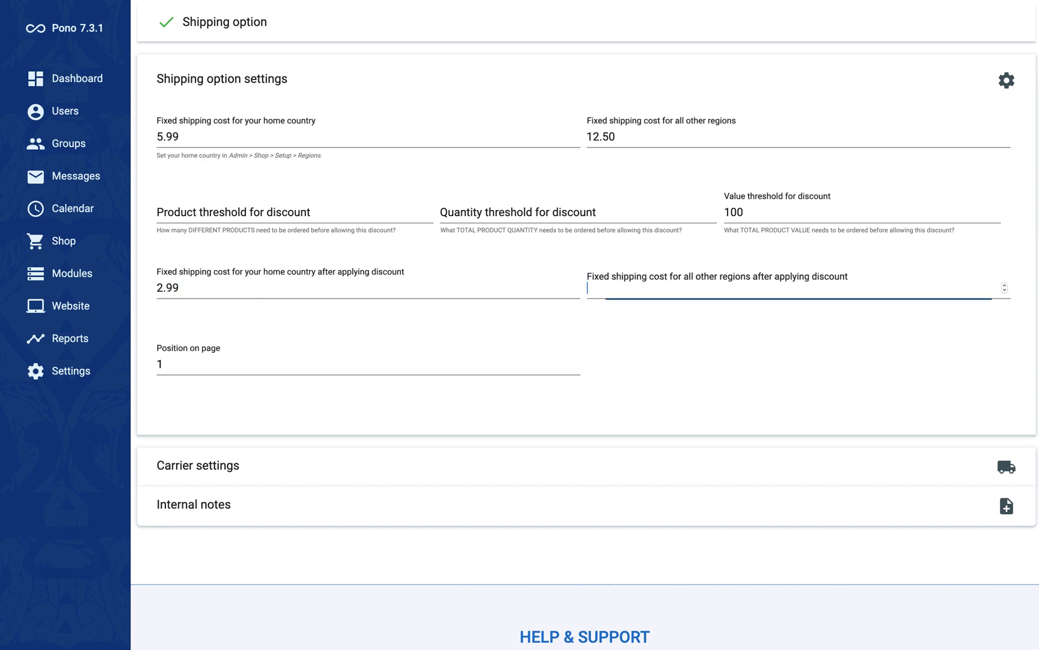
Step: Set the discounted fixed shipping cost for all other regions to 10 and save the shipping option
text(10)
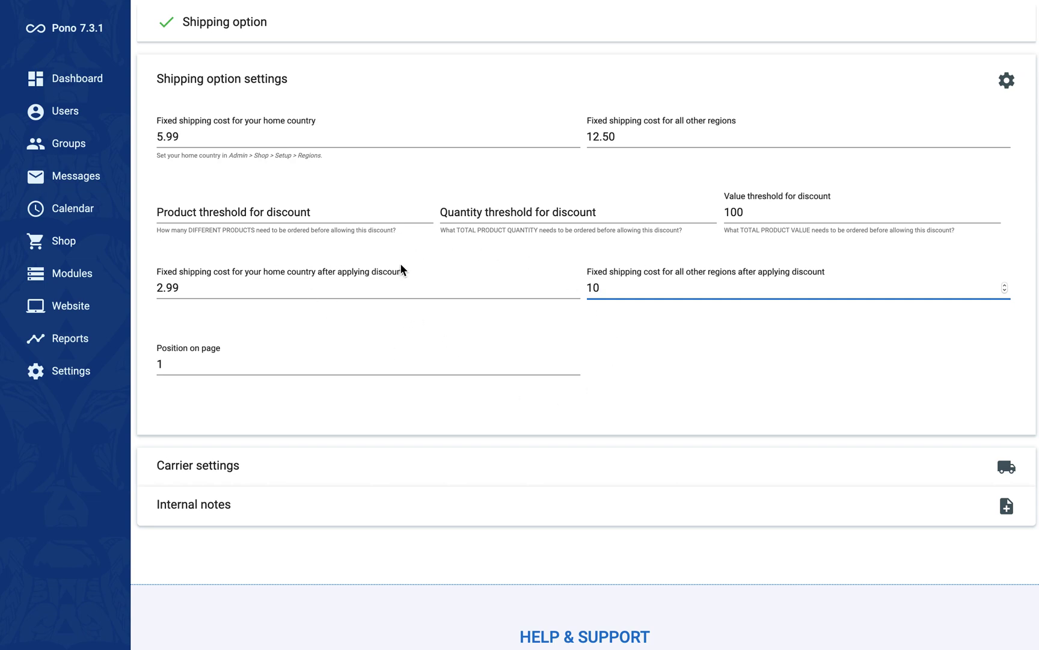
scroll(740, 236, up, 3)
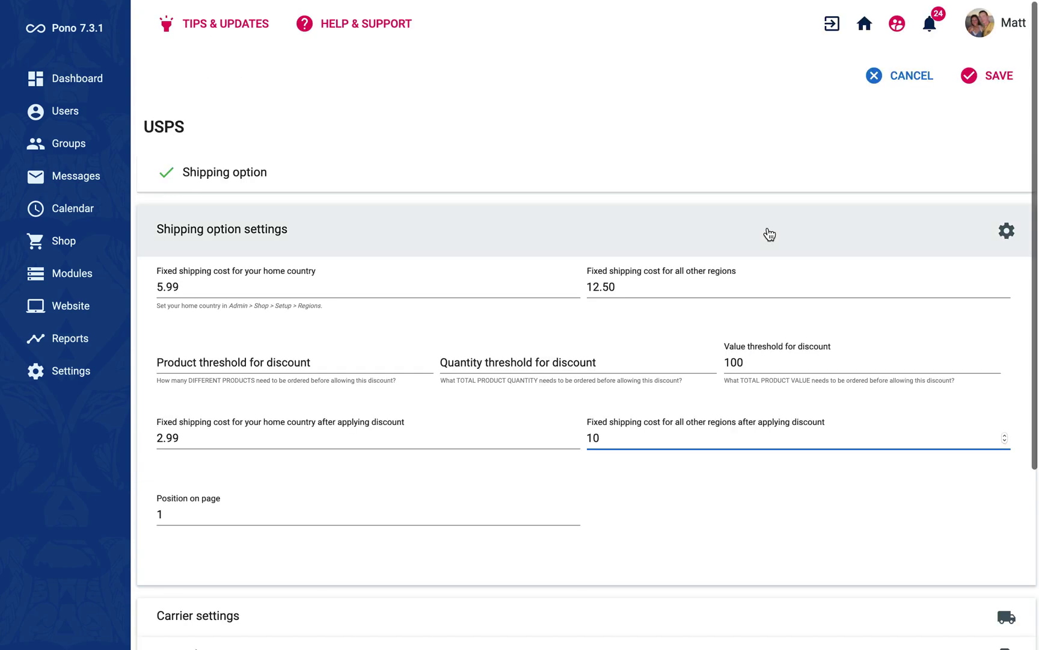
click(991, 77)
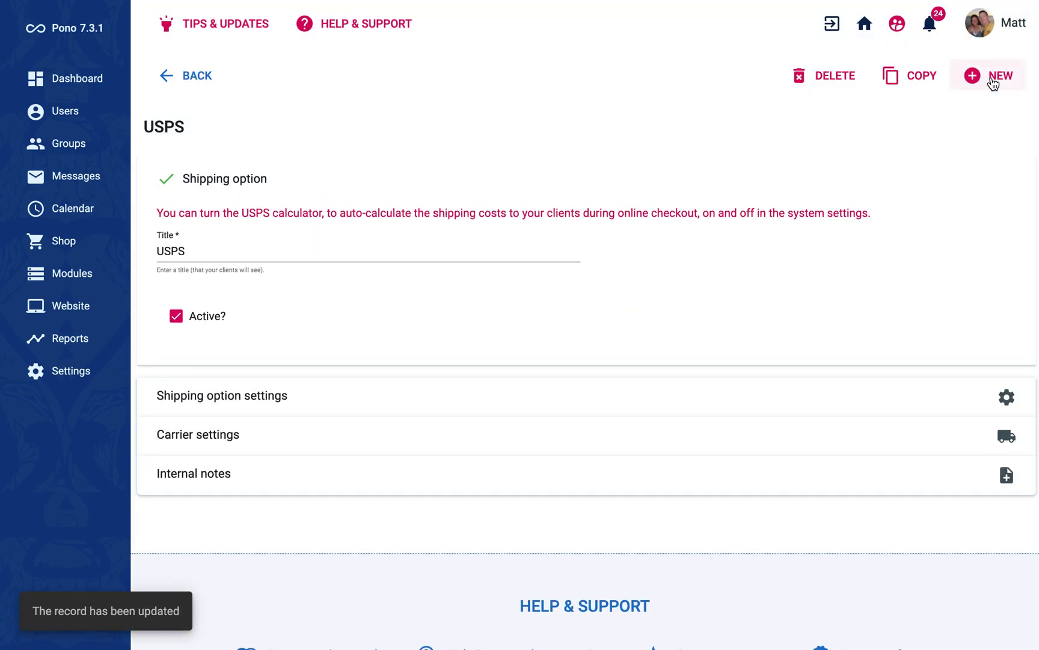
Step: Review the saved USPS shipping option settings, and open and look through the shop's regions list
click(637, 394)
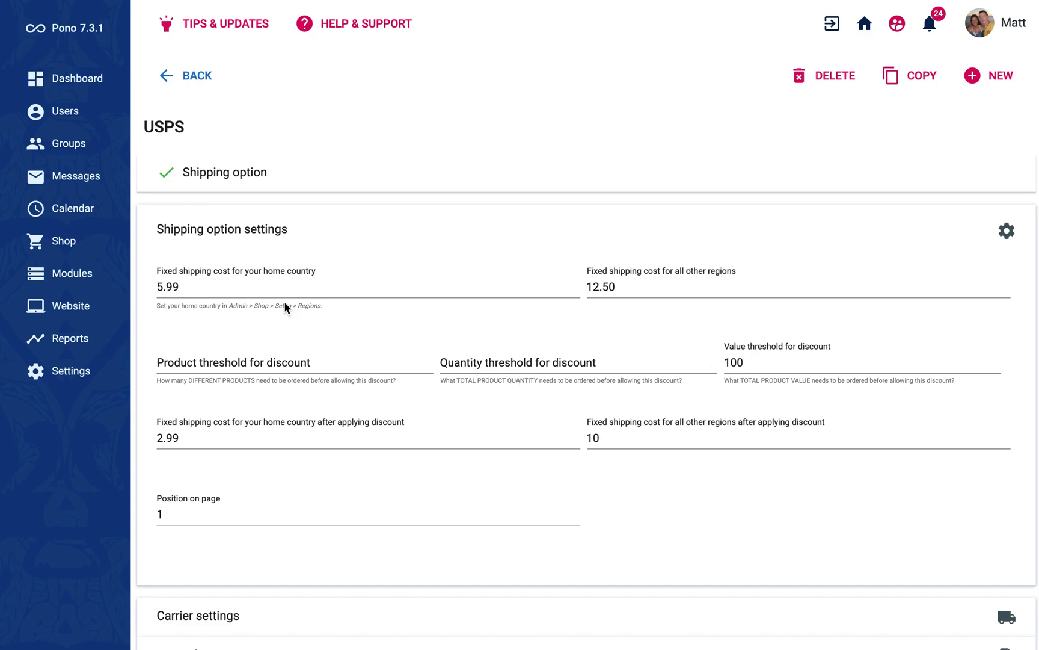
click(76, 243)
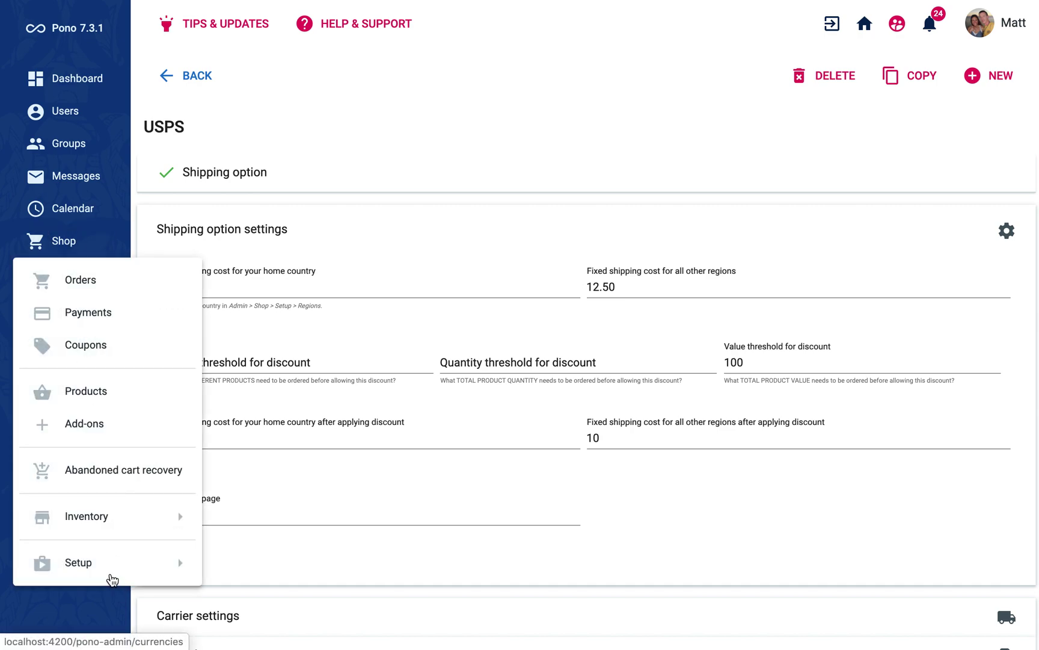
mouse_move(109, 576)
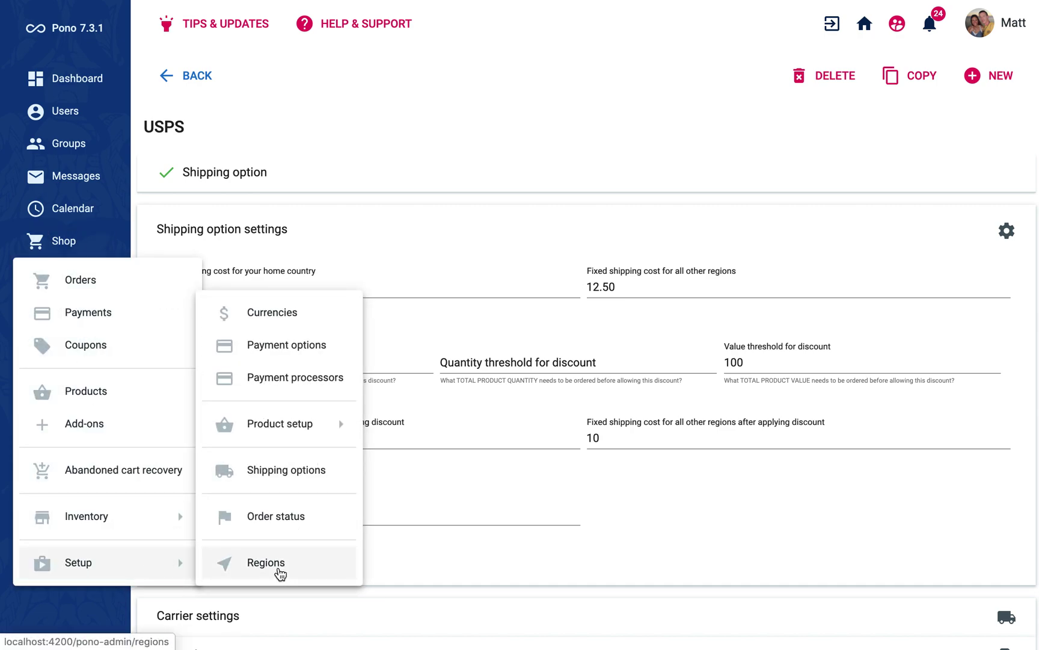
click(280, 568)
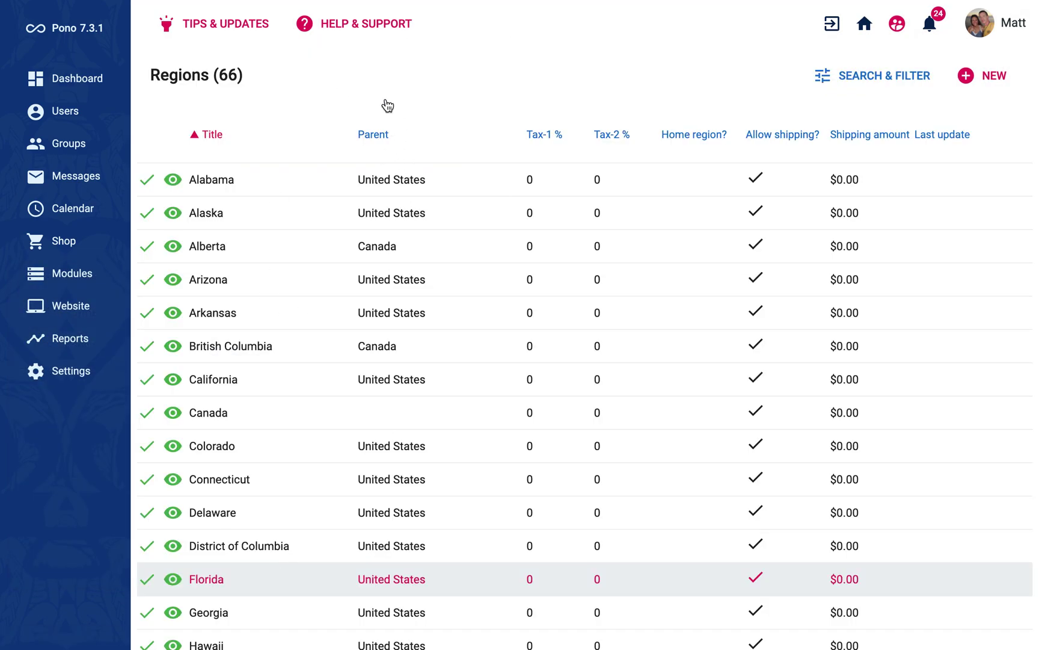
scroll(501, 276, down, 10)
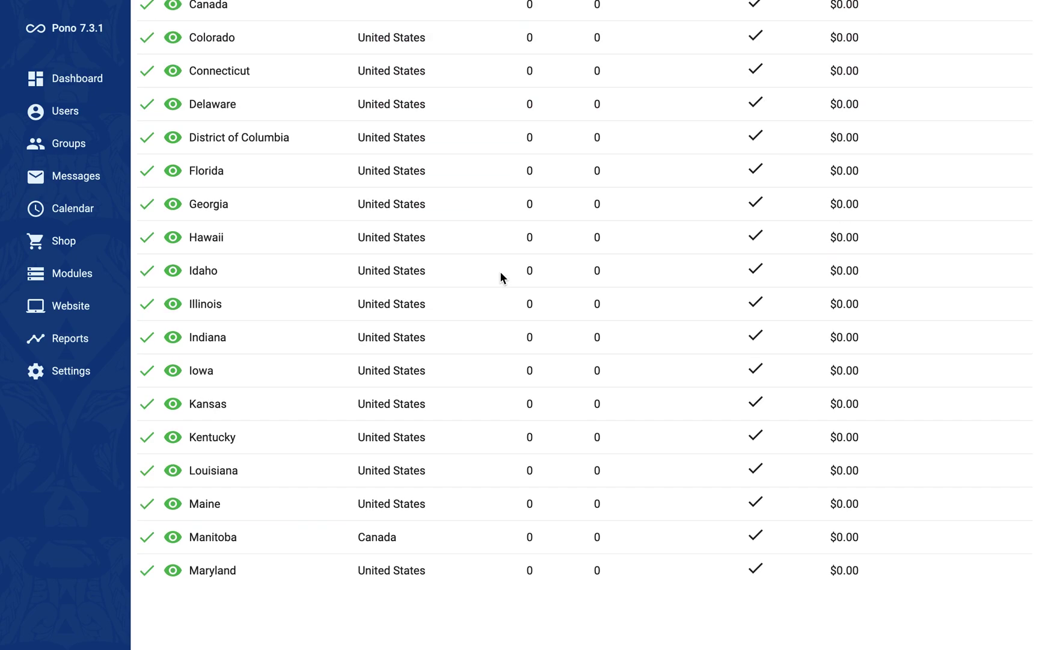
scroll(501, 276, up, 10)
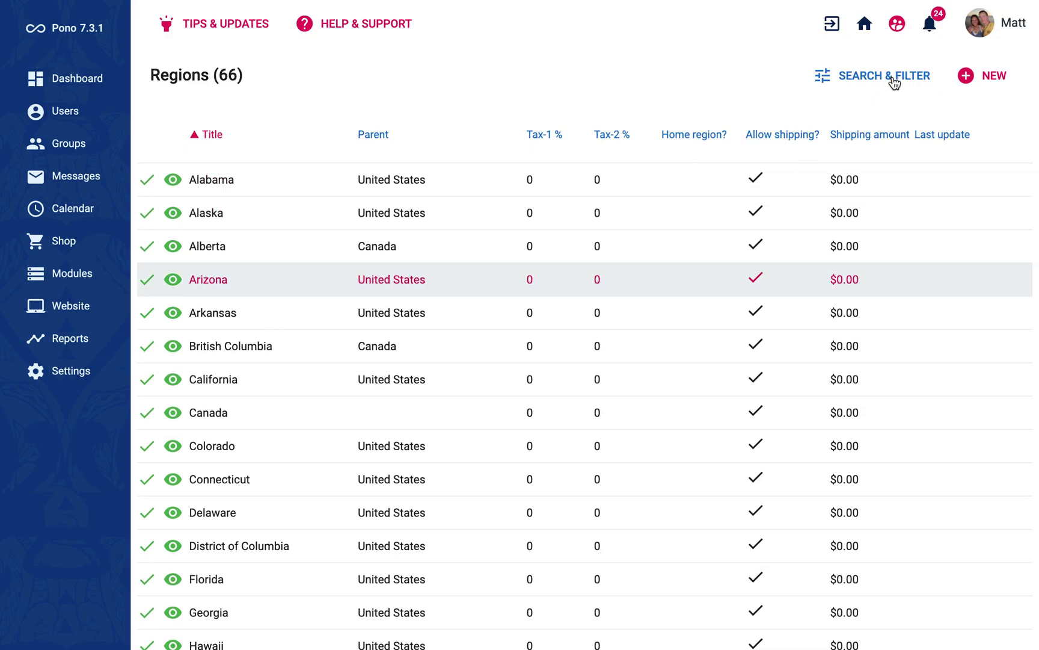
Step: Search the regions for United States
click(851, 90)
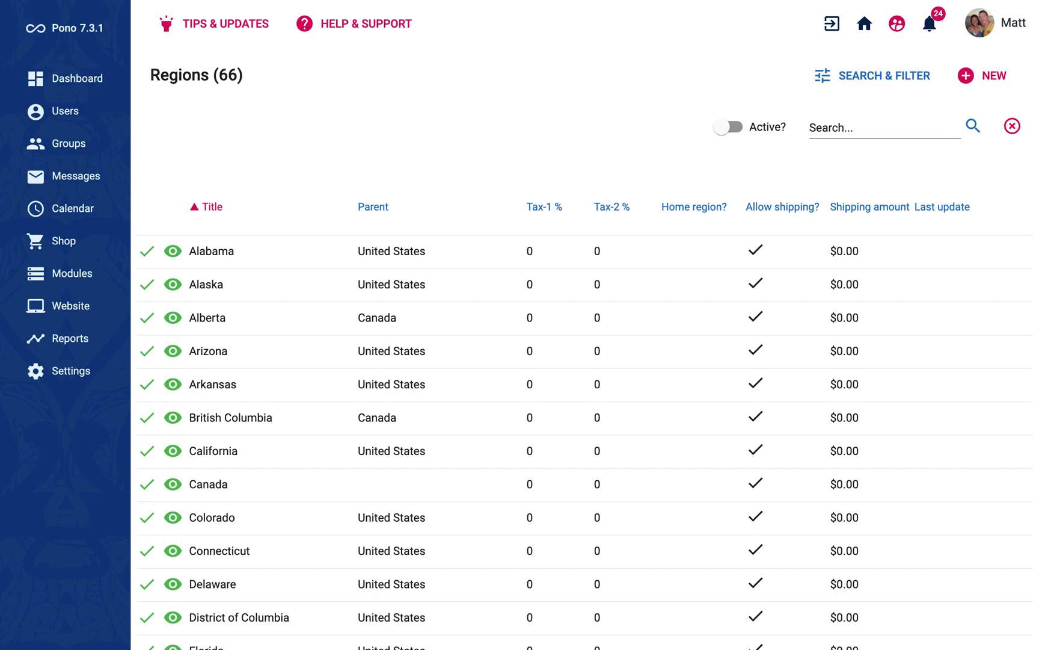
click(909, 130)
text(United States)
click(973, 127)
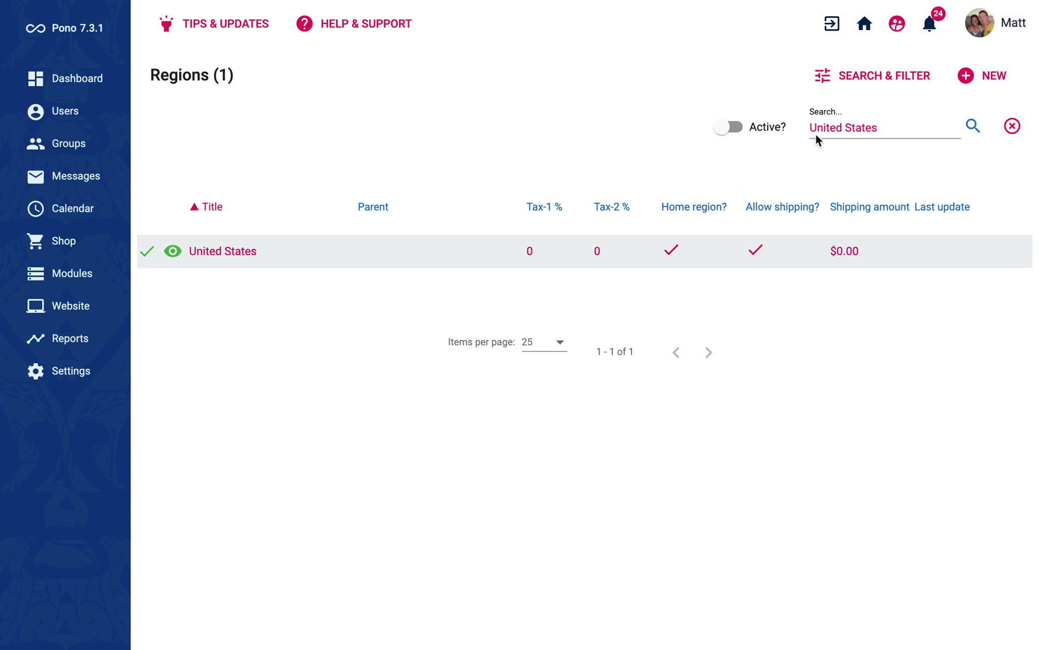
Step: Search the regions for Canada and open that region's settings
triple_click(908, 128)
text(Canada)
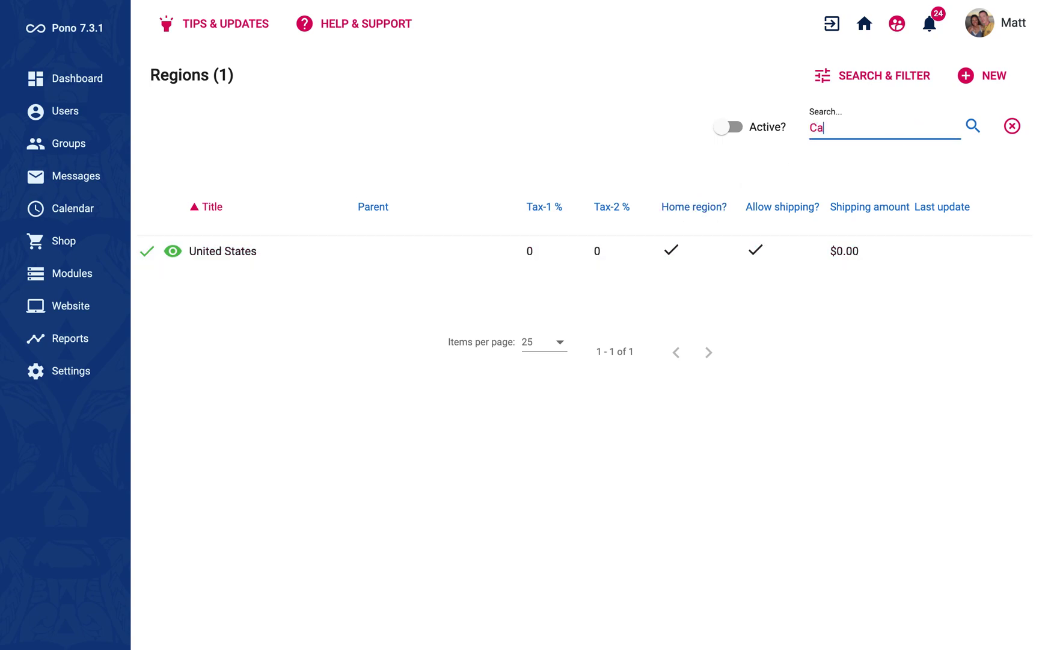
click(974, 126)
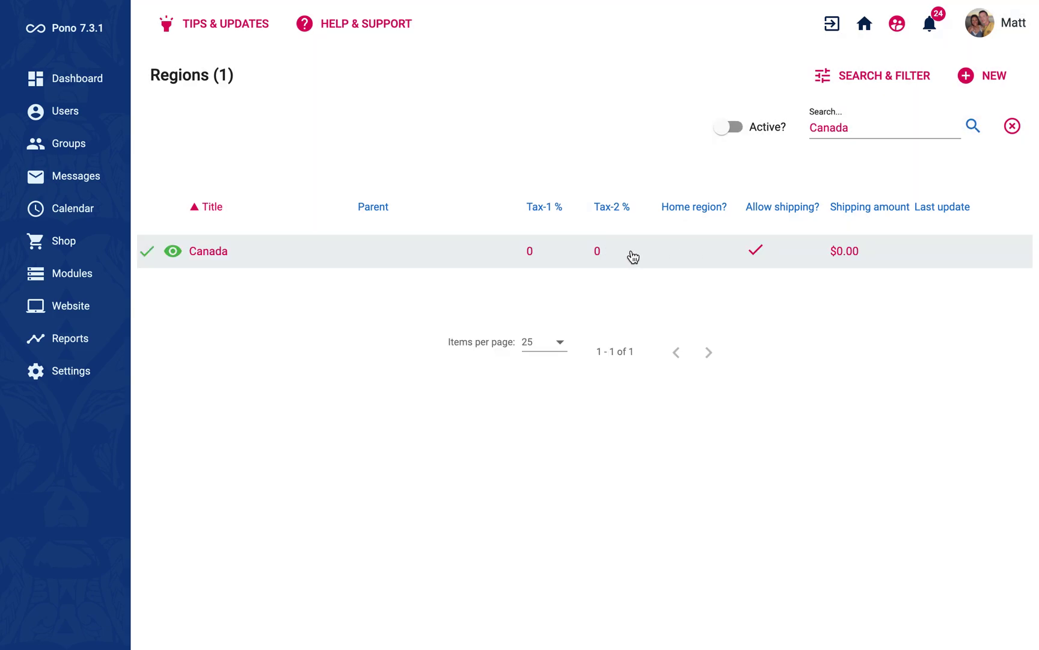
click(632, 256)
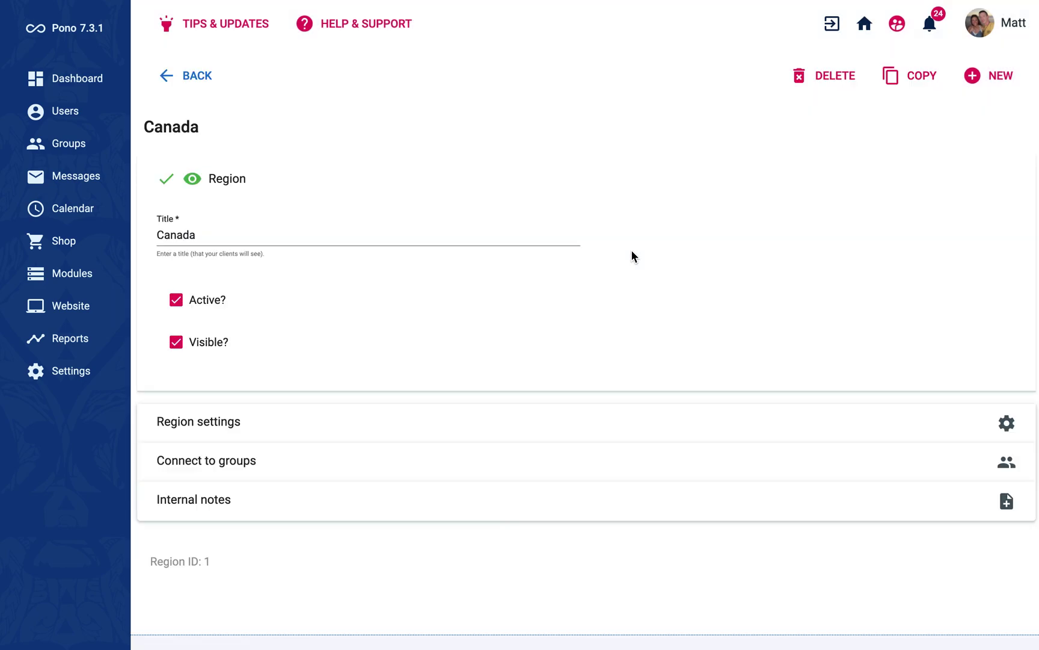
click(233, 425)
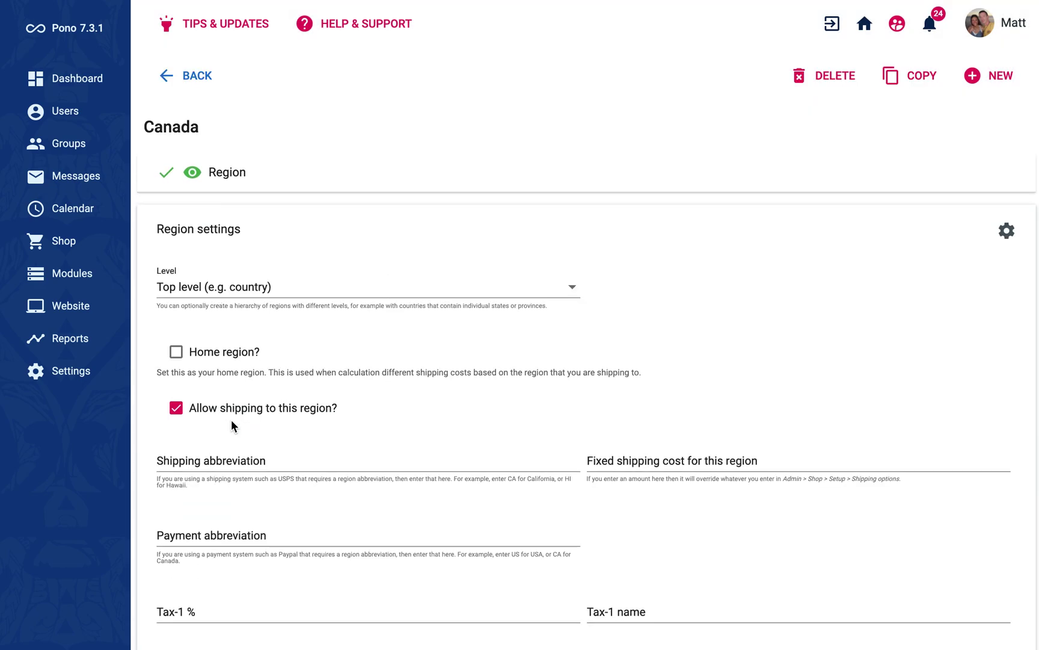
Step: Set the fixed shipping cost for the Canada region to 7.99, leaving it unmarked as home region, and save
scroll(230, 415, down, 3)
click(175, 151)
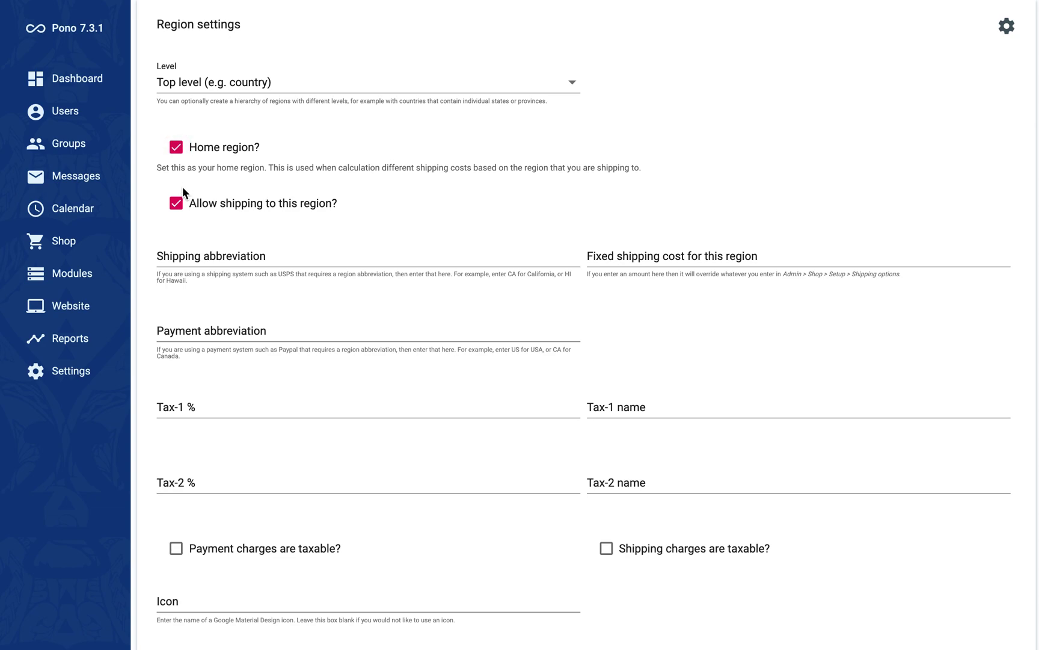
click(177, 150)
click(642, 252)
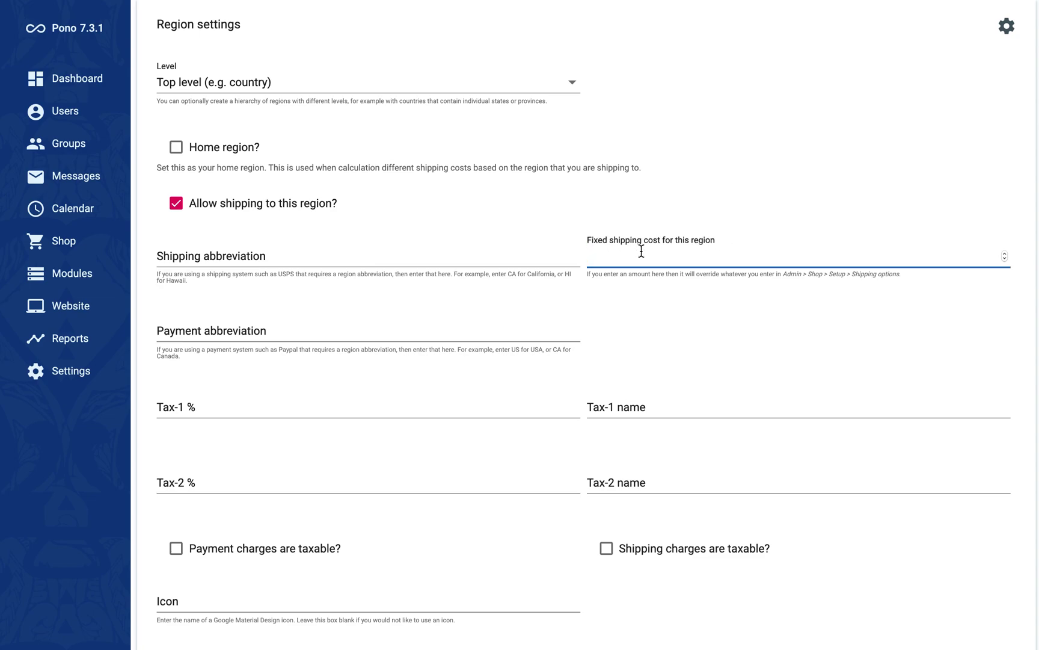
text(7.99)
scroll(970, 96, up, 3)
click(1000, 74)
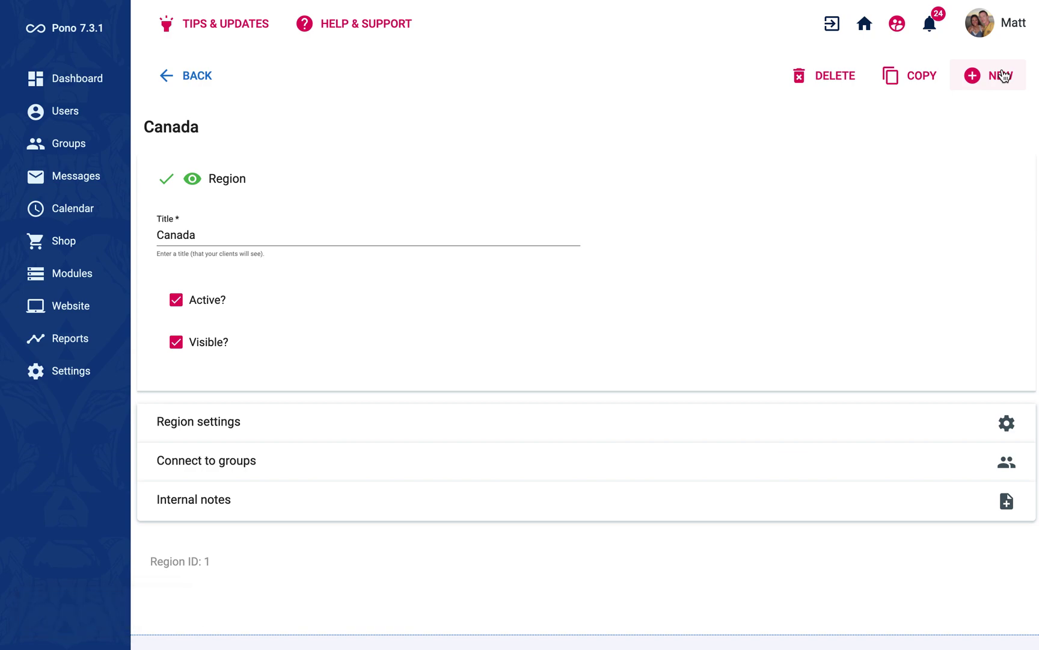
Step: Review the saved settings of the Canada region and return to the regions list
click(685, 420)
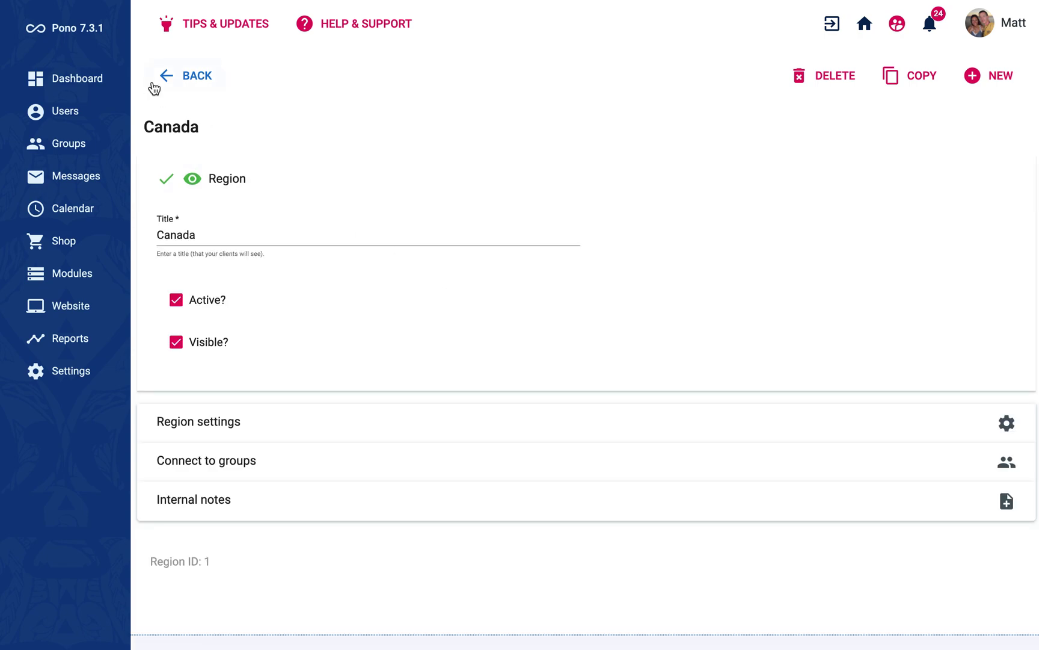
click(176, 77)
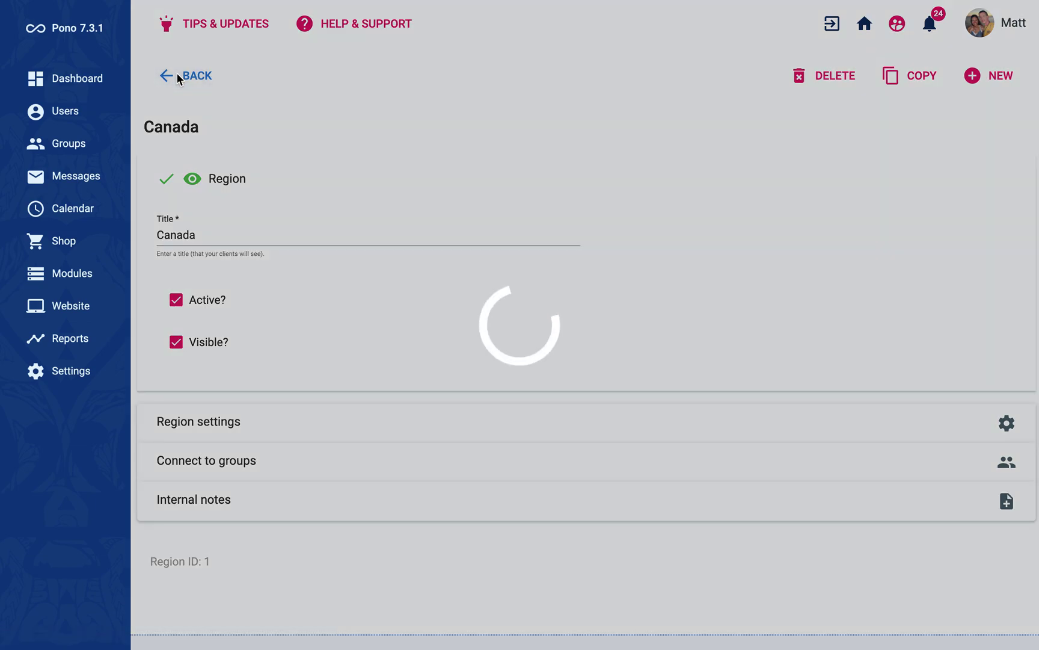